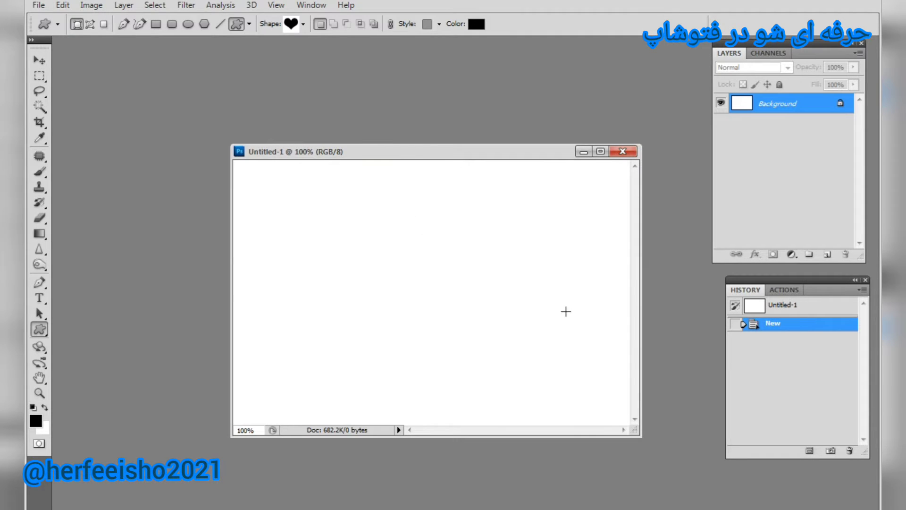
Draw a large heart in the middle of the canvas with the Custom Shape tool.
click(39, 330)
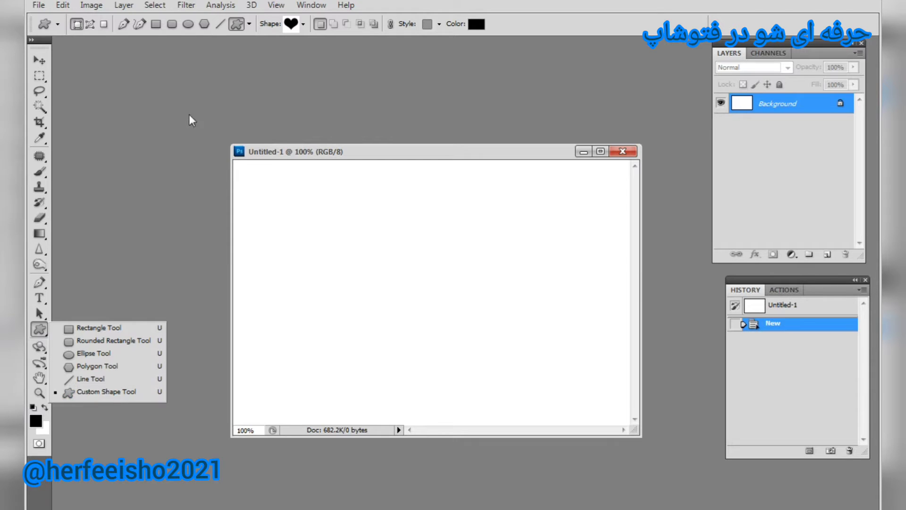
click(303, 25)
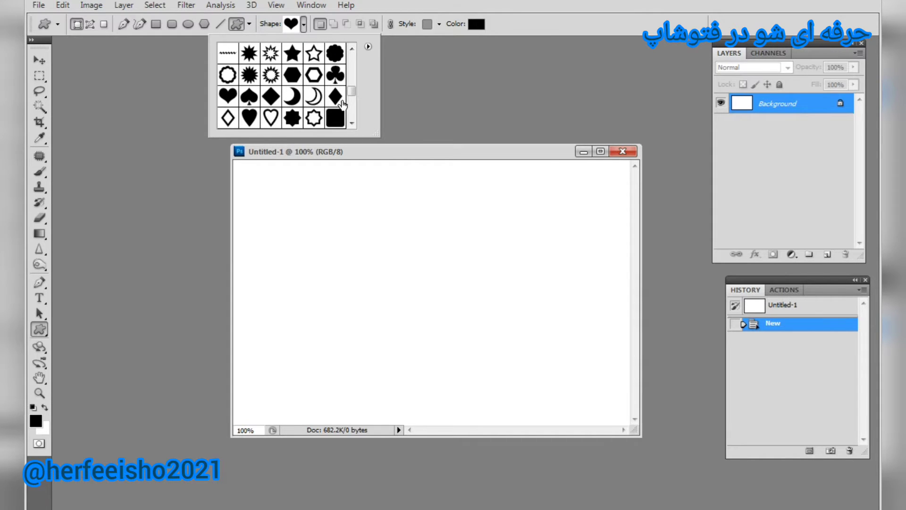
scroll(351, 92, down, 5)
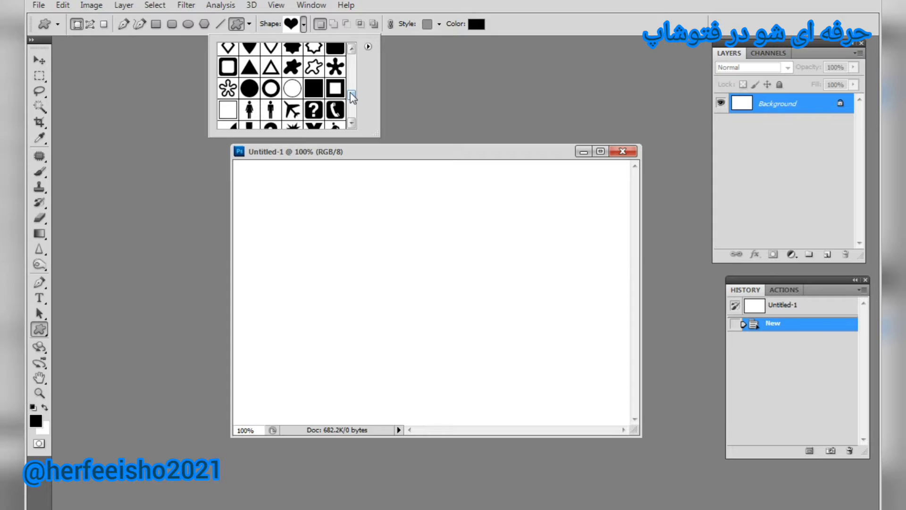
click(351, 48)
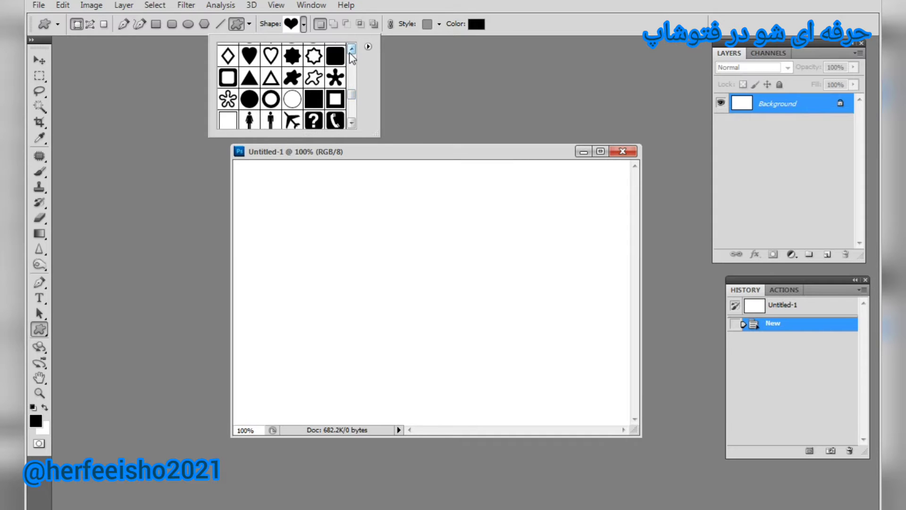
click(351, 48)
click(351, 48)
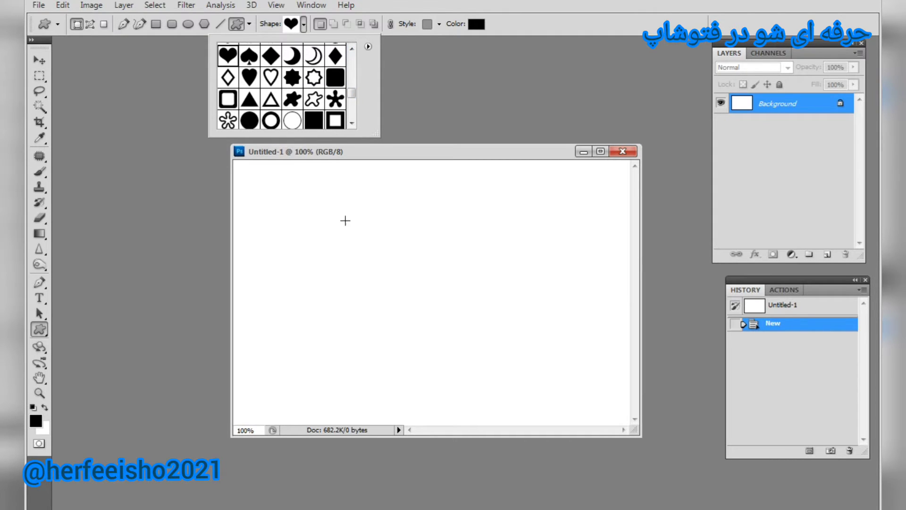
click(332, 216)
mouse_move(333, 215)
mouse_down()
mouse_move(491, 326)
mouse_move(531, 393)
mouse_up()
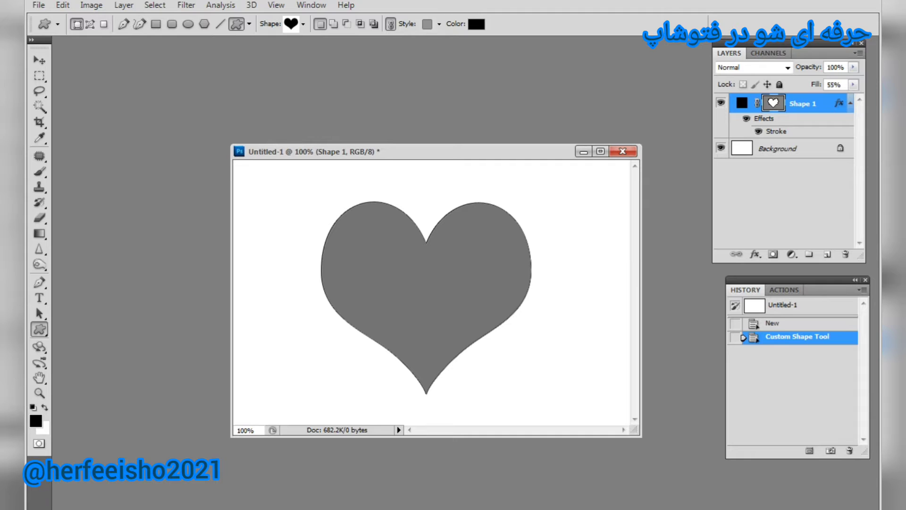
Define the drawn heart as a custom shape named Shape 3.
click(63, 6)
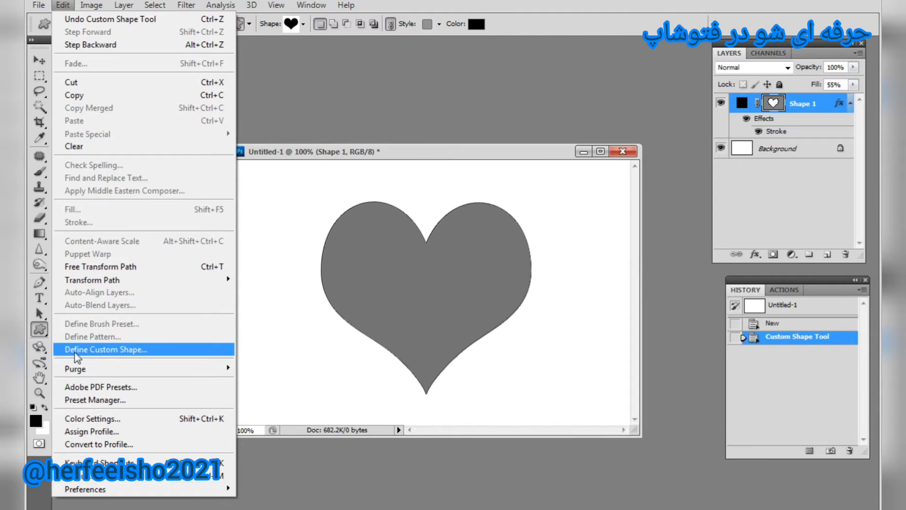
click(101, 351)
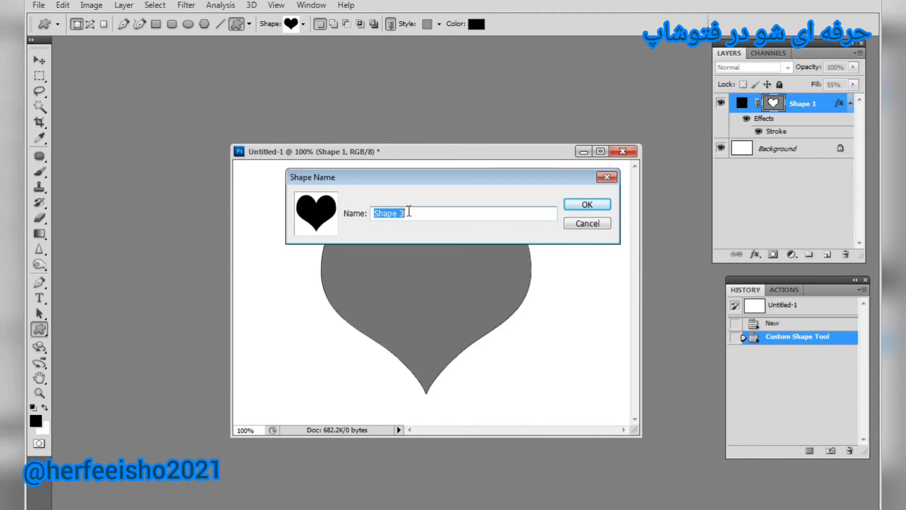
click(576, 206)
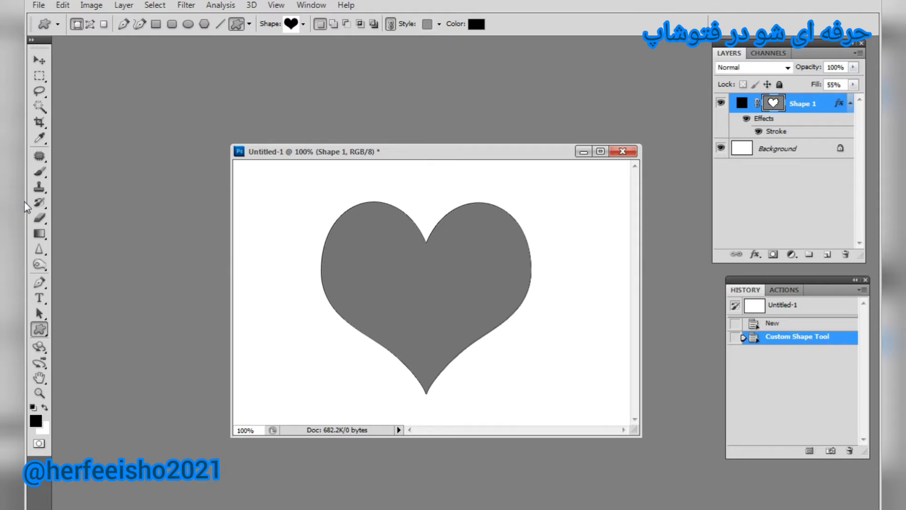
Show the Brush tool's settings and raise the heart brush's Size Jitter under Shape Dynamics.
click(40, 172)
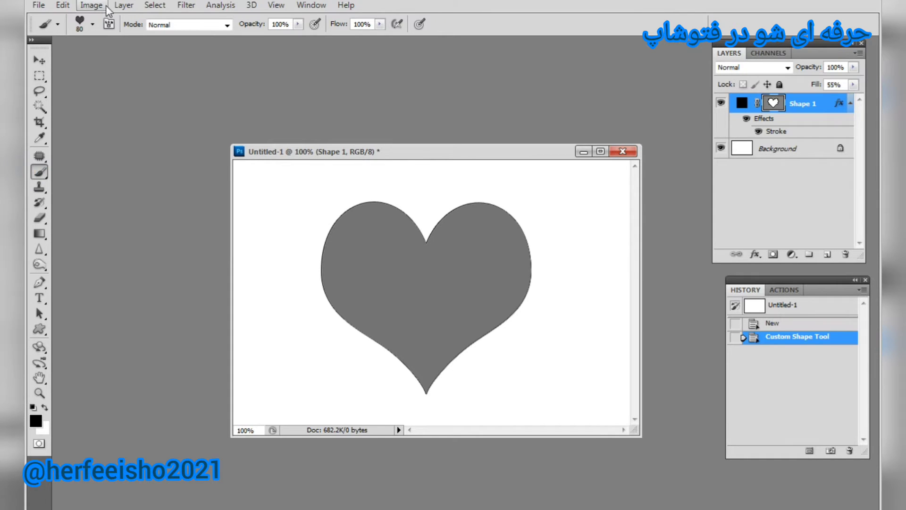
click(108, 24)
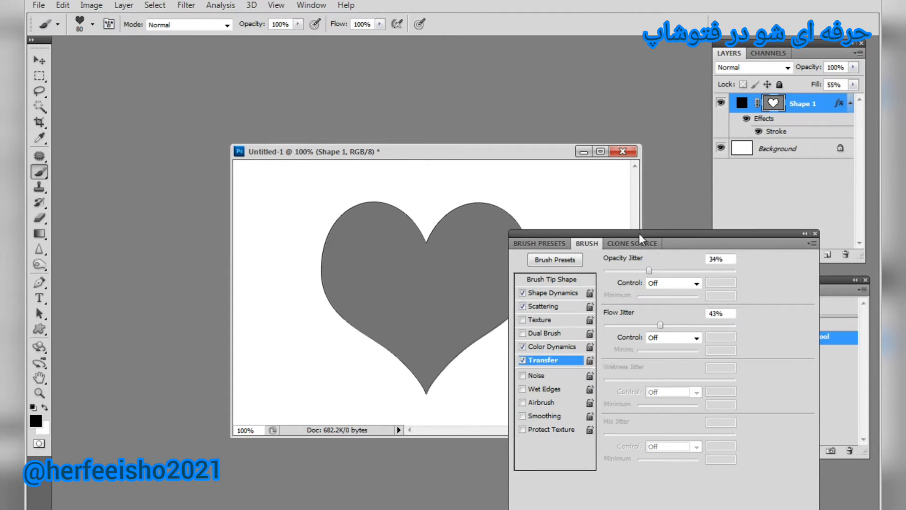
drag(642, 228, 525, 105)
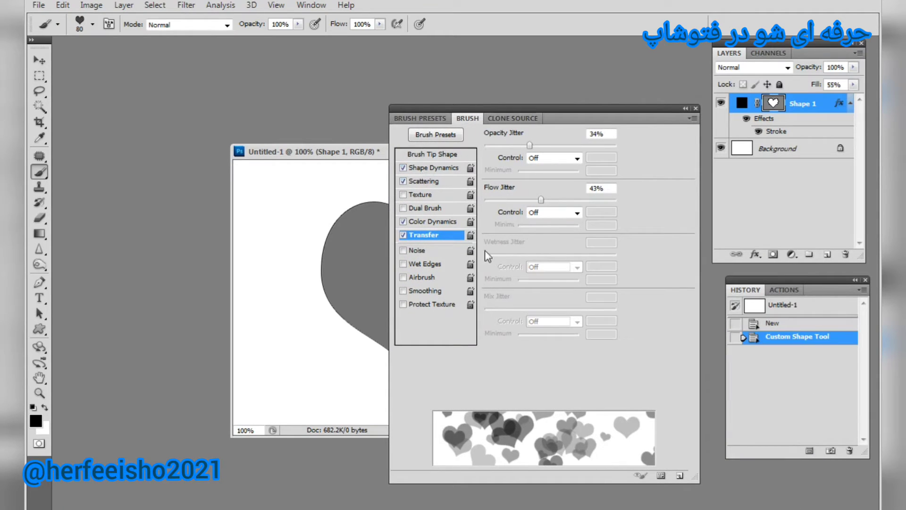
click(419, 168)
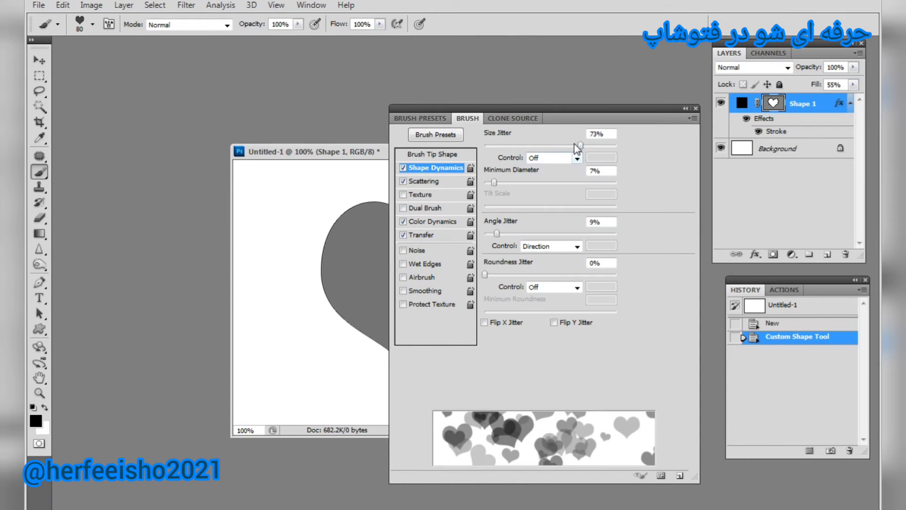
mouse_move(577, 148)
mouse_down()
mouse_move(610, 158)
mouse_move(538, 153)
mouse_move(612, 157)
mouse_move(528, 160)
mouse_move(596, 157)
mouse_up()
Review the brush's Scattering and Color Dynamics, and set its Transfer values to 74% Opacity Jitter and 21% Flow Jitter.
click(416, 180)
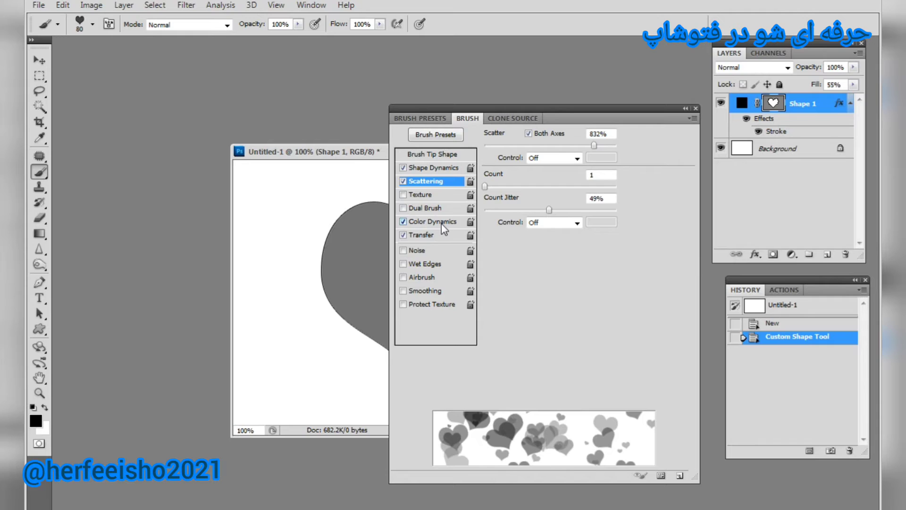
click(422, 220)
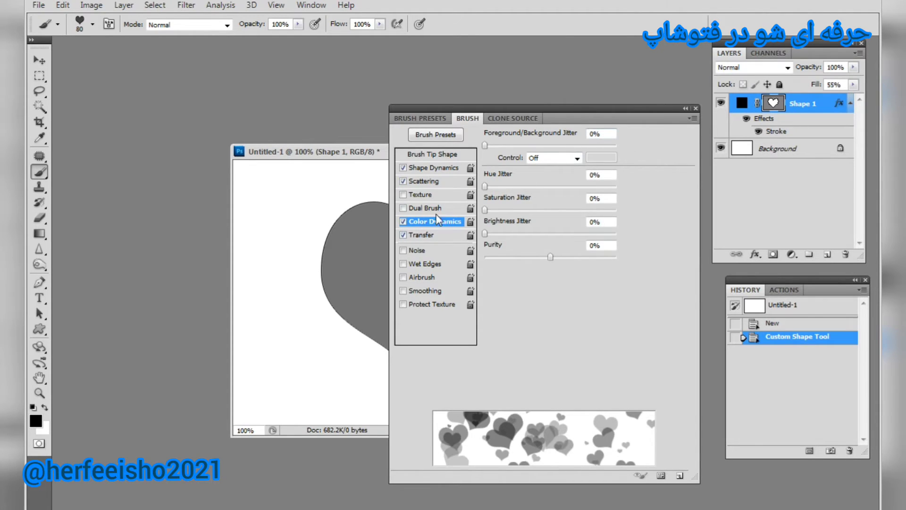
click(419, 234)
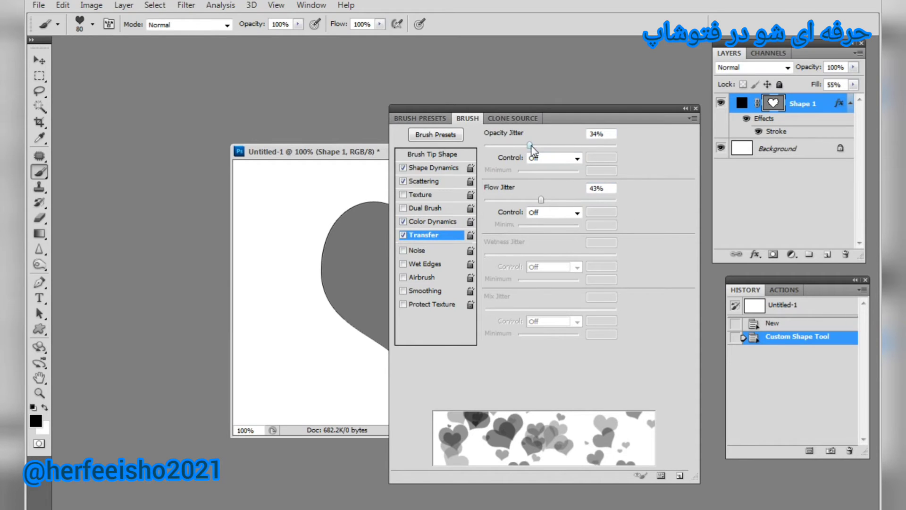
drag(531, 145, 585, 157)
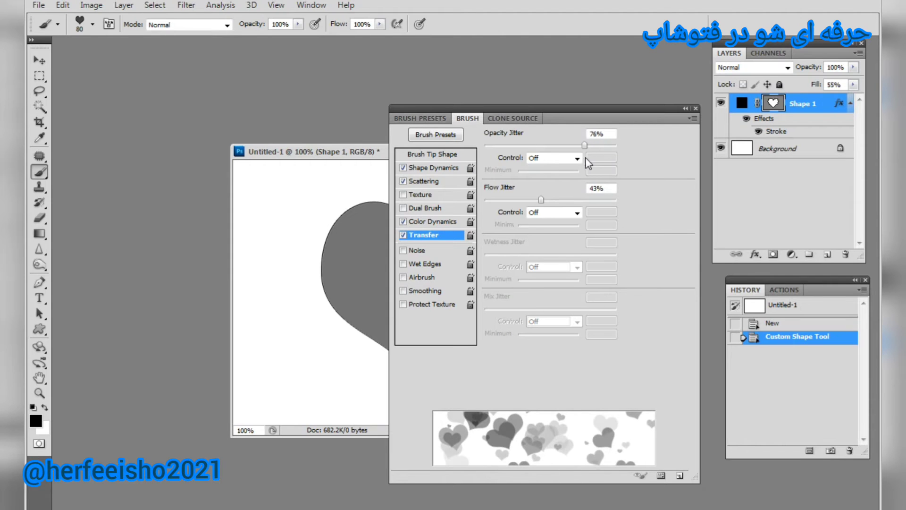
drag(539, 202, 513, 211)
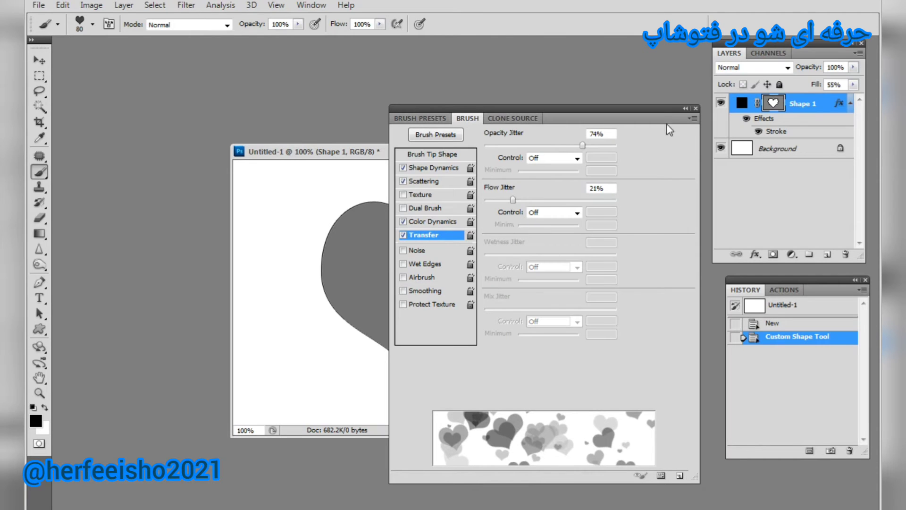
Save the heart brush as a new preset named Sampled Brush 2 2 with its size captured, and close the brush settings.
click(694, 119)
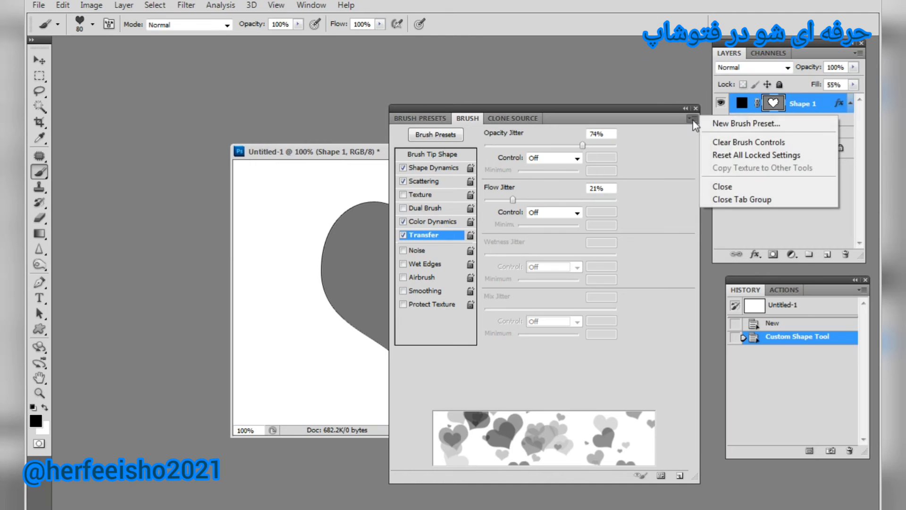
click(751, 125)
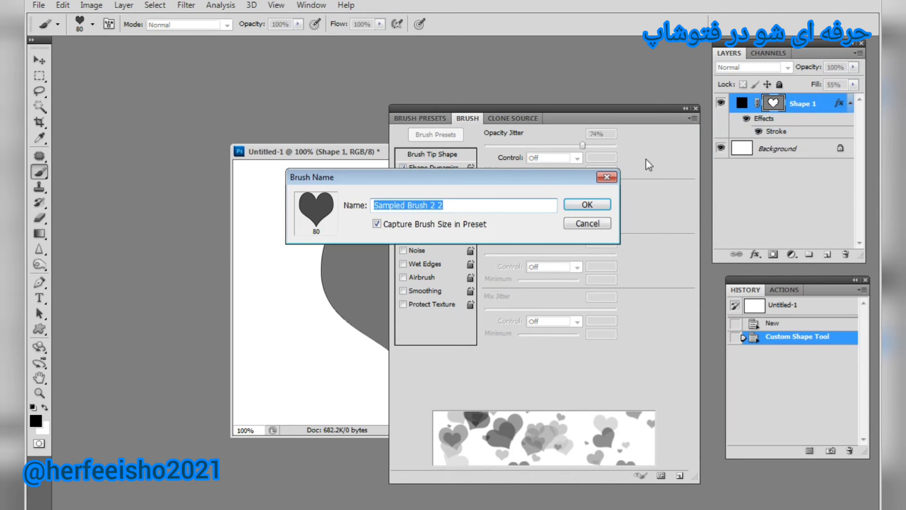
click(585, 206)
click(696, 108)
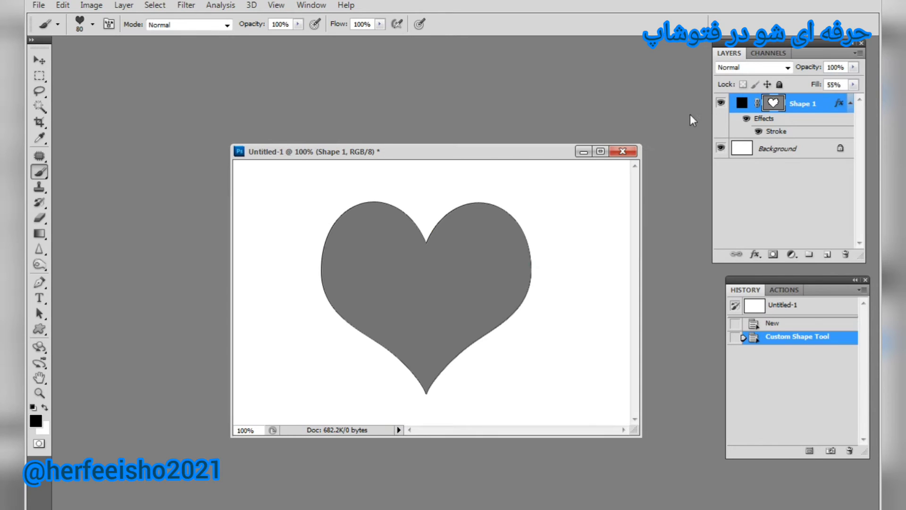
Revert the document to its blank state and fill the background with a slightly diagonal blue-to-magenta linear gradient.
click(797, 323)
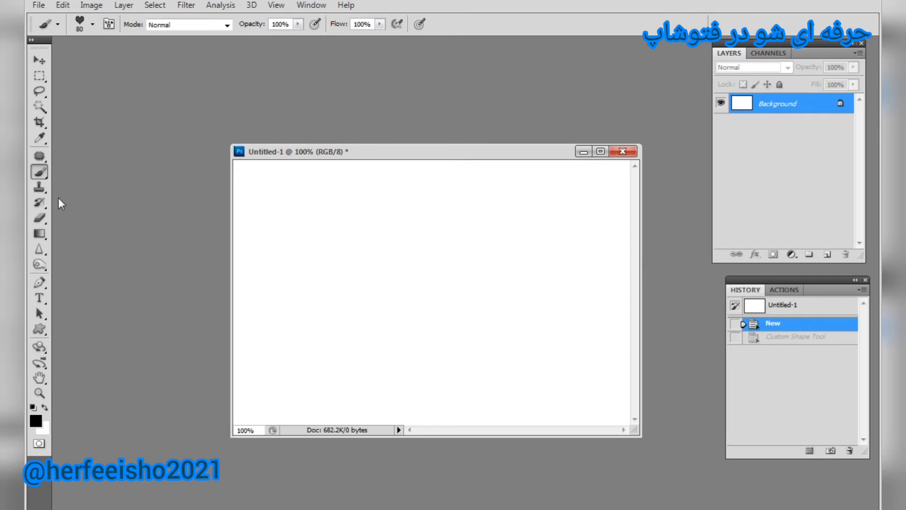
click(40, 233)
drag(290, 249, 594, 316)
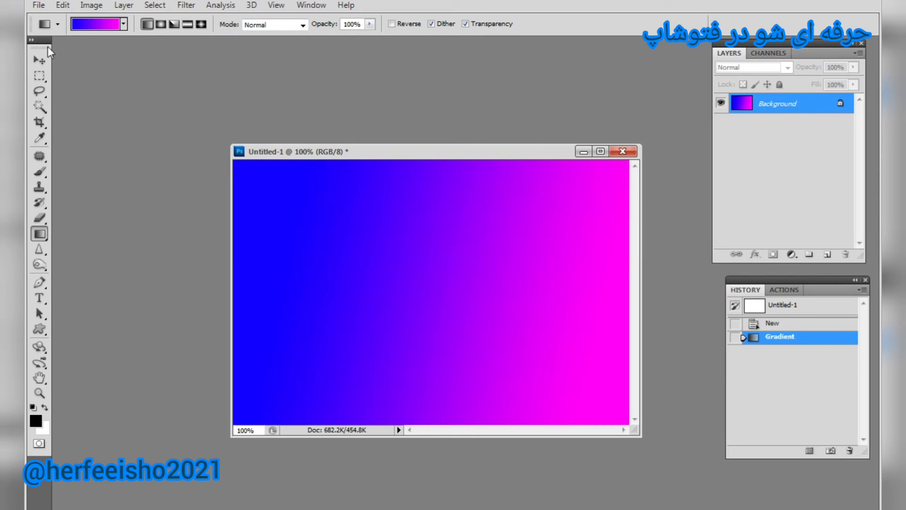
Set the Gradient tool's mode to Difference and apply four more gradients across the canvas in varying directions.
click(285, 25)
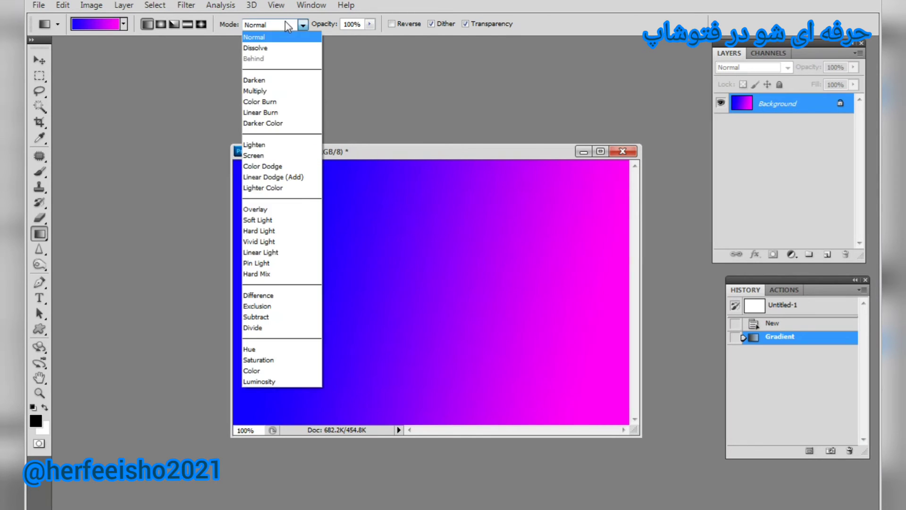
click(267, 296)
drag(259, 243, 515, 314)
drag(585, 232, 245, 312)
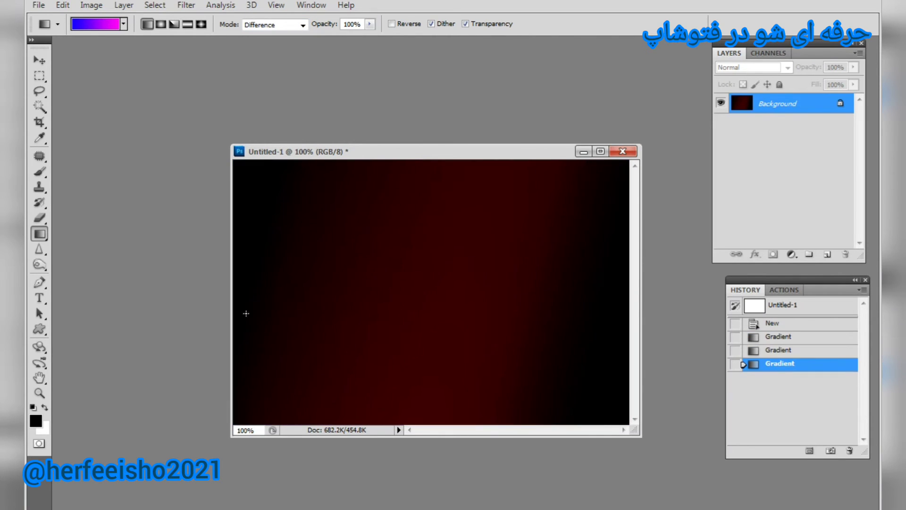
drag(312, 369, 587, 238)
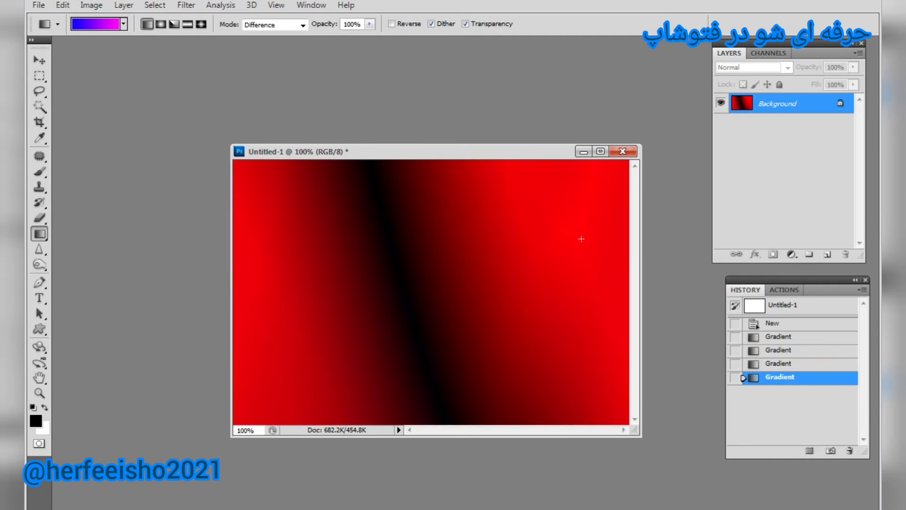
drag(583, 327, 366, 279)
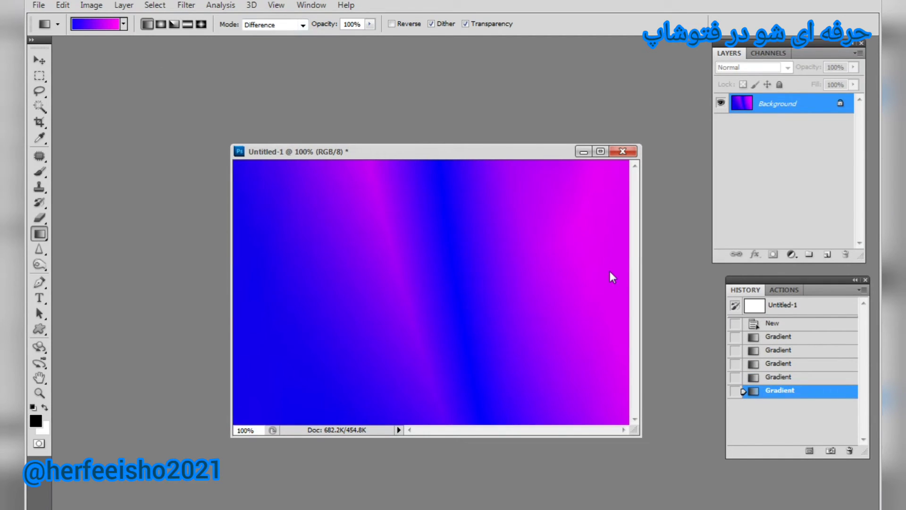
Undo the four Difference gradients.
key(ctrl+alt+z)
key(ctrl+alt+z)
key(ctrl+alt+z)
key(ctrl+alt+z)
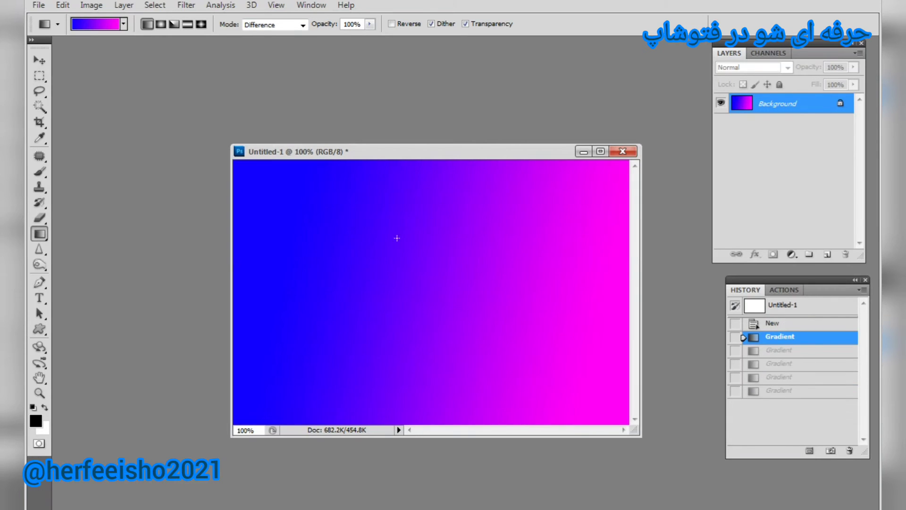
Add a new layer and paint scattered black hearts across it with the 80 px heart brush.
click(39, 171)
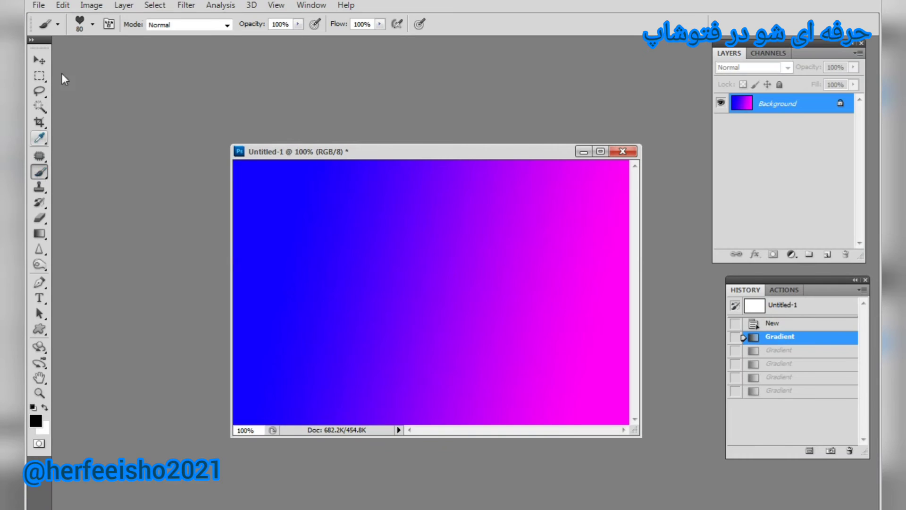
click(92, 24)
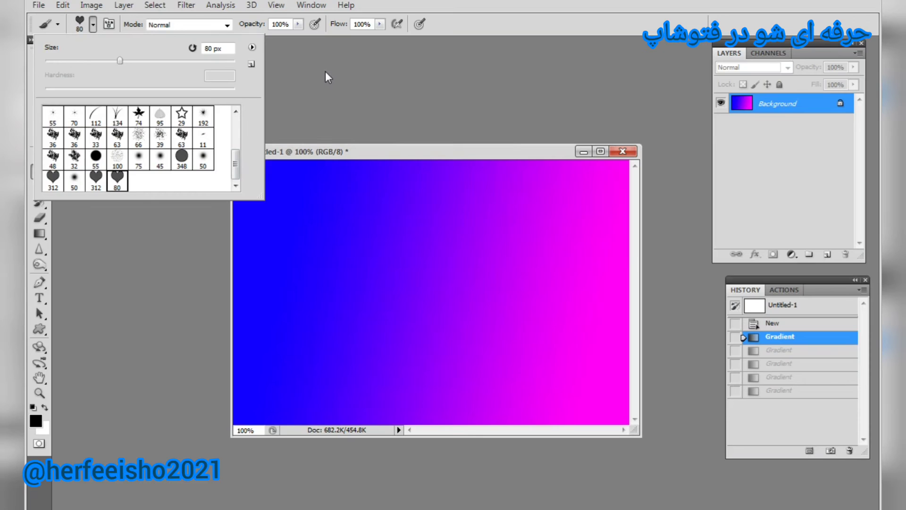
click(309, 102)
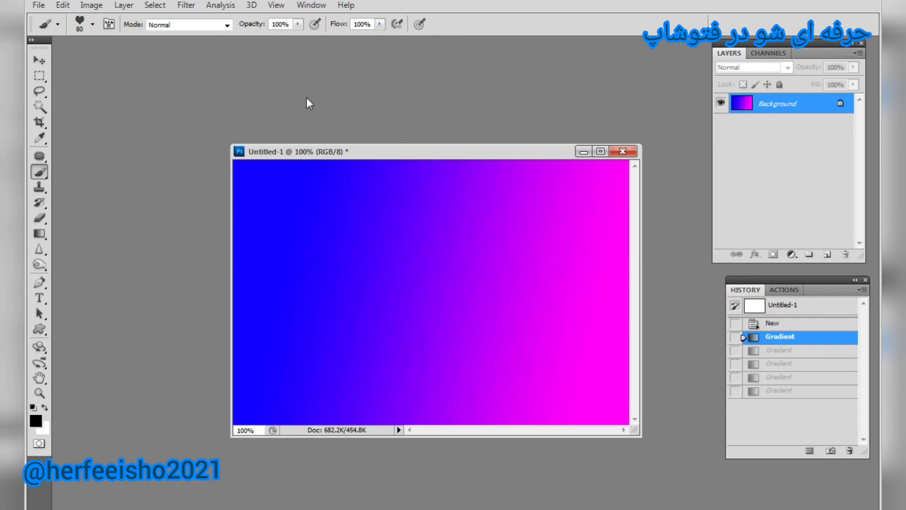
click(827, 254)
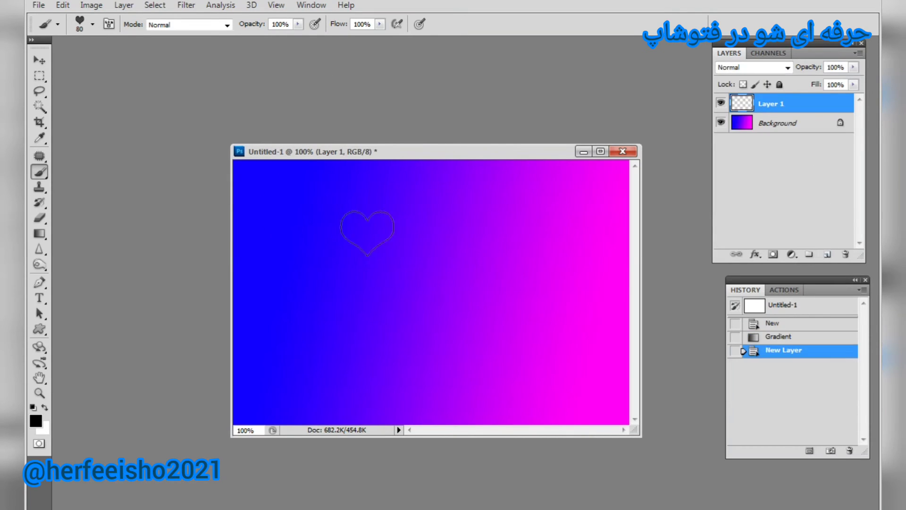
mouse_move(277, 201)
mouse_down()
mouse_move(351, 247)
mouse_move(584, 345)
mouse_up()
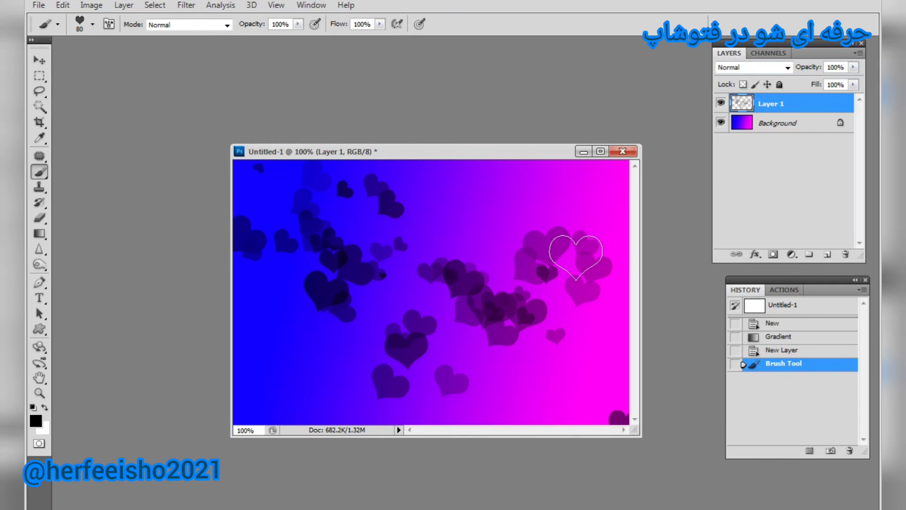
Try the Overlay and Hue blend modes on the hearts layer.
click(738, 68)
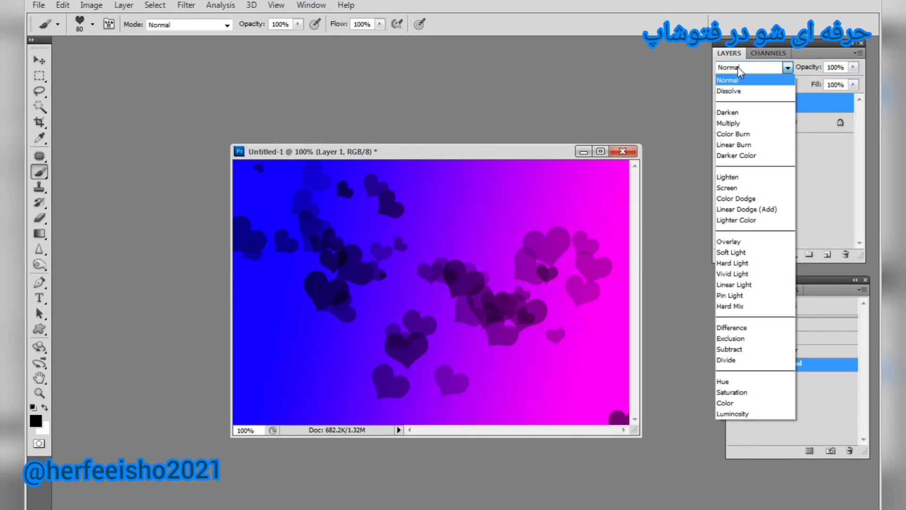
click(731, 242)
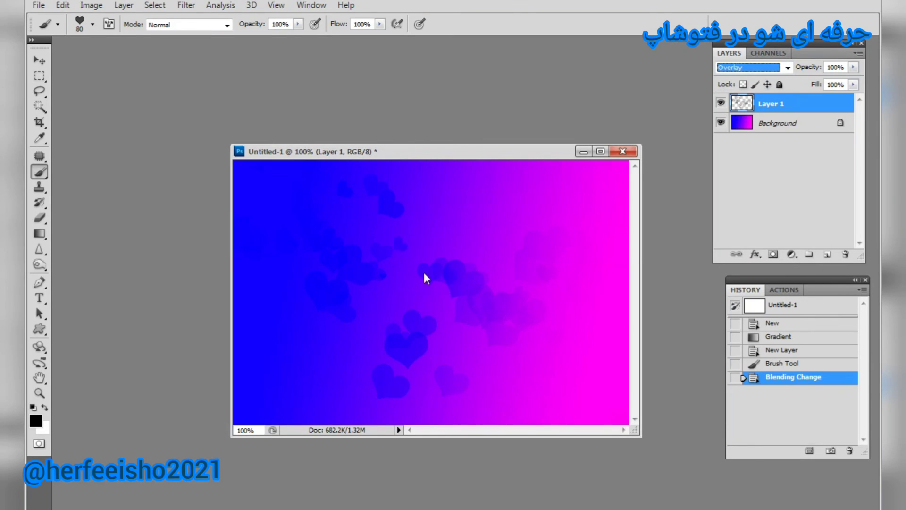
click(752, 68)
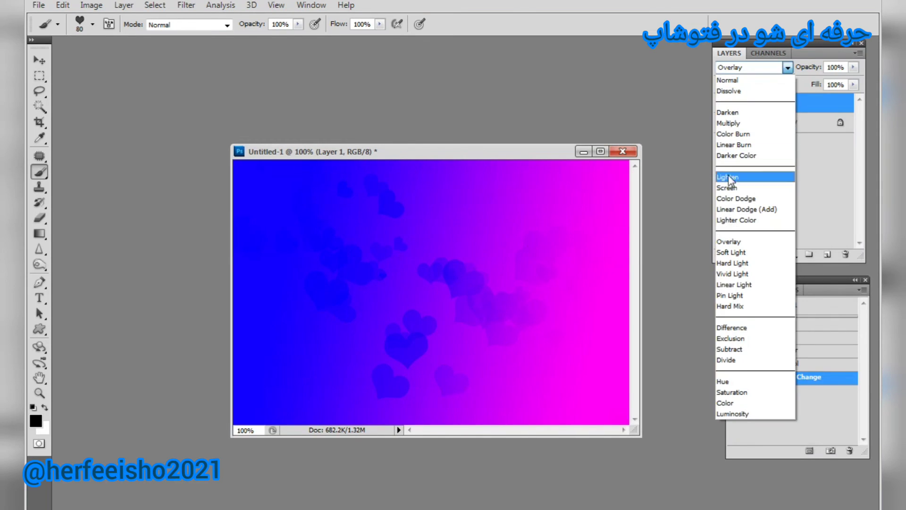
click(743, 382)
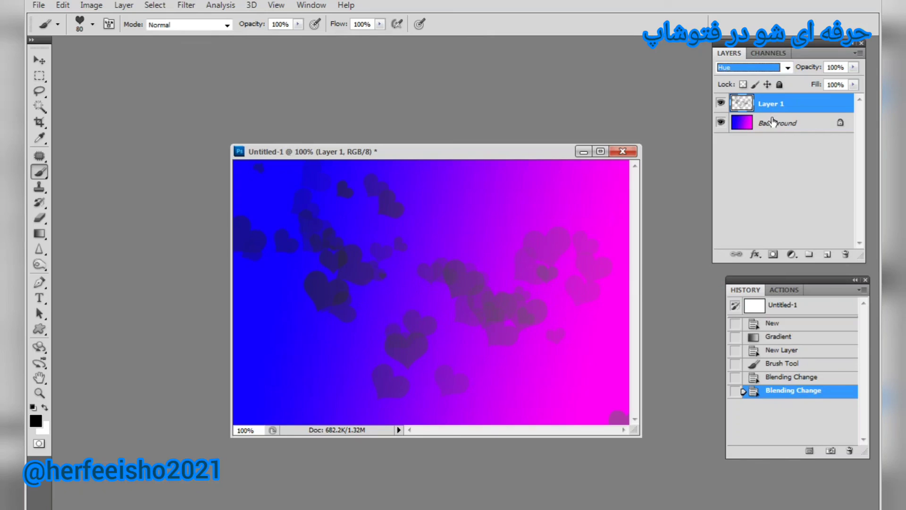
Set the hearts layer's blend mode to Dissolve.
click(748, 67)
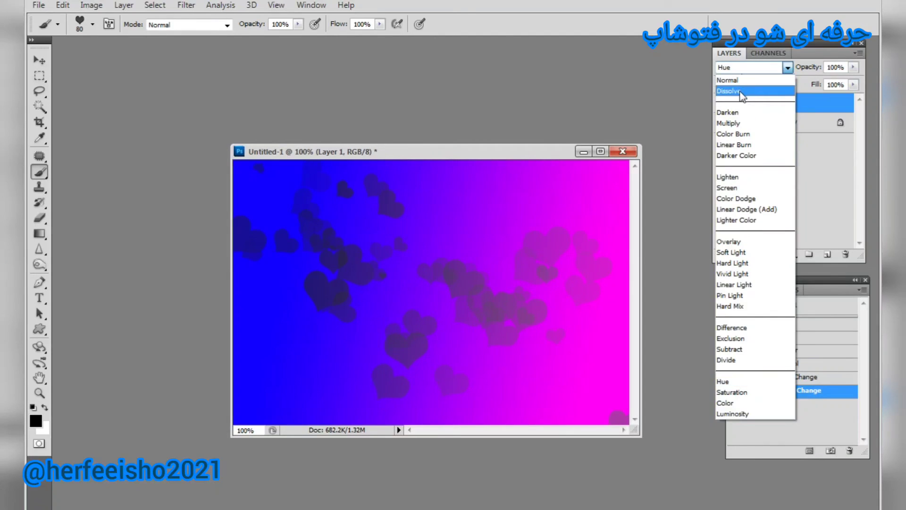
click(736, 94)
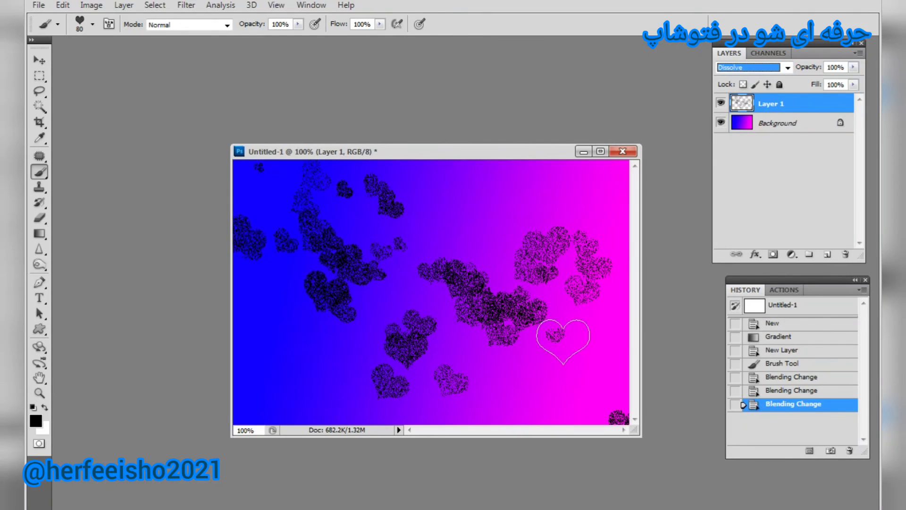